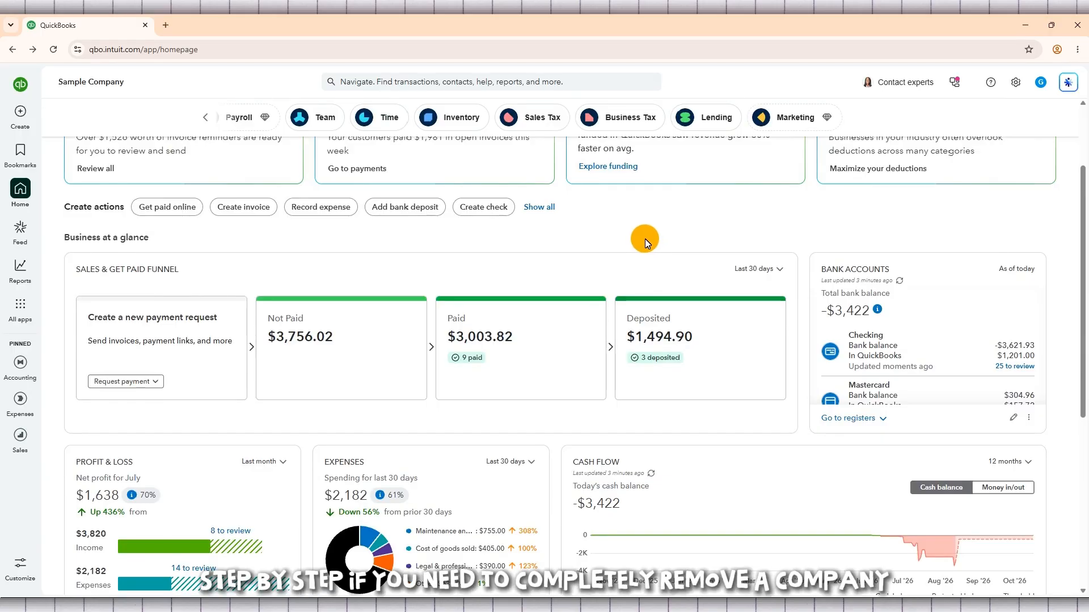
Look over the Sample Company home dashboard, including its financial widgets, suggestions and the row of app shortcuts.
scroll(644, 238, "down", 3)
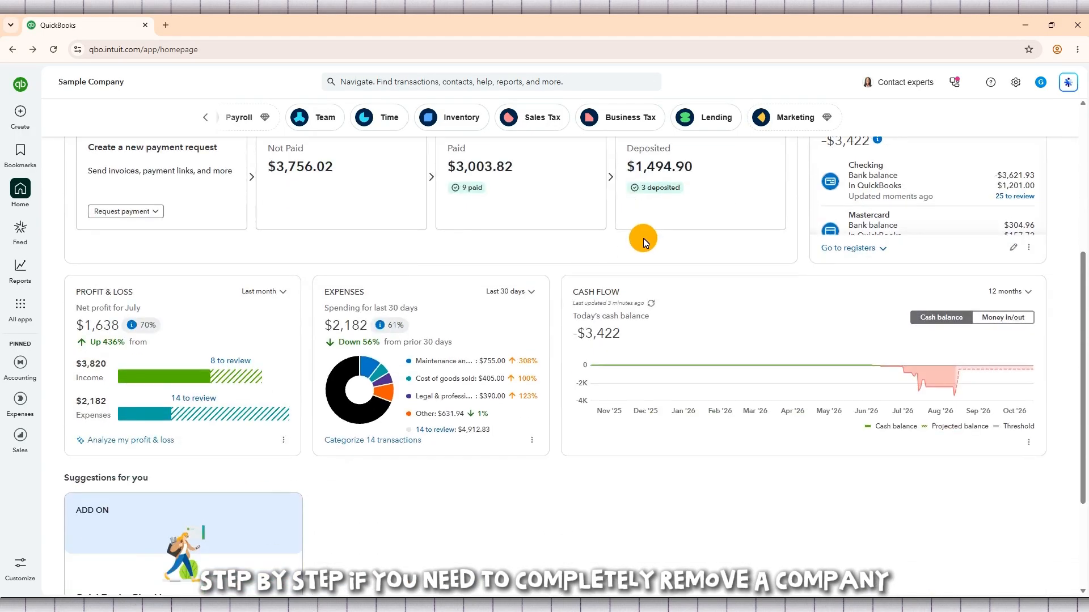
scroll(626, 467, "down", 3)
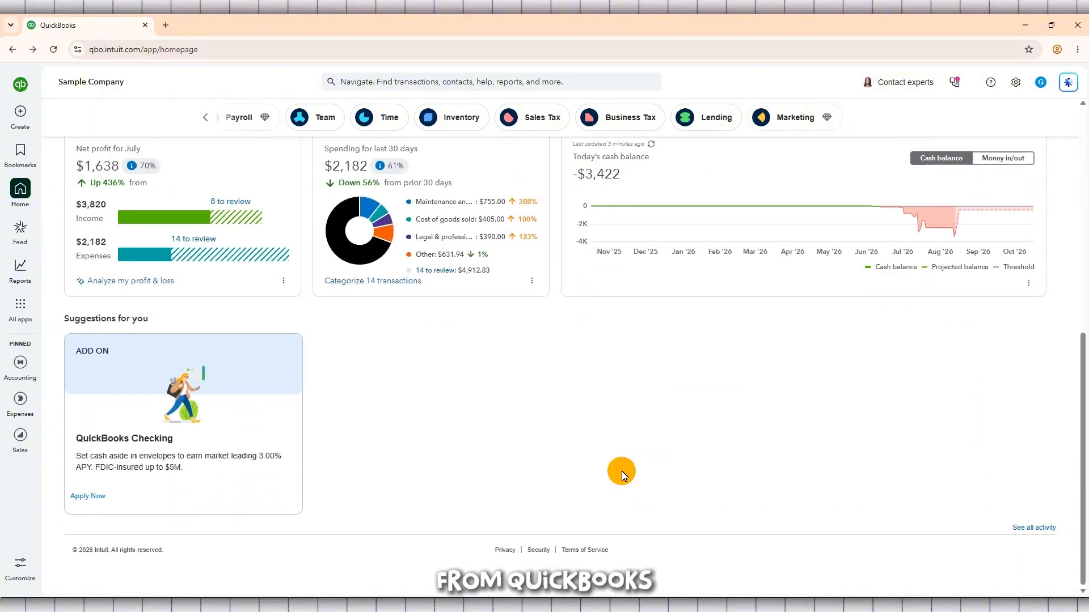
scroll(622, 471, "up", 2)
scroll(652, 485, "up", 2)
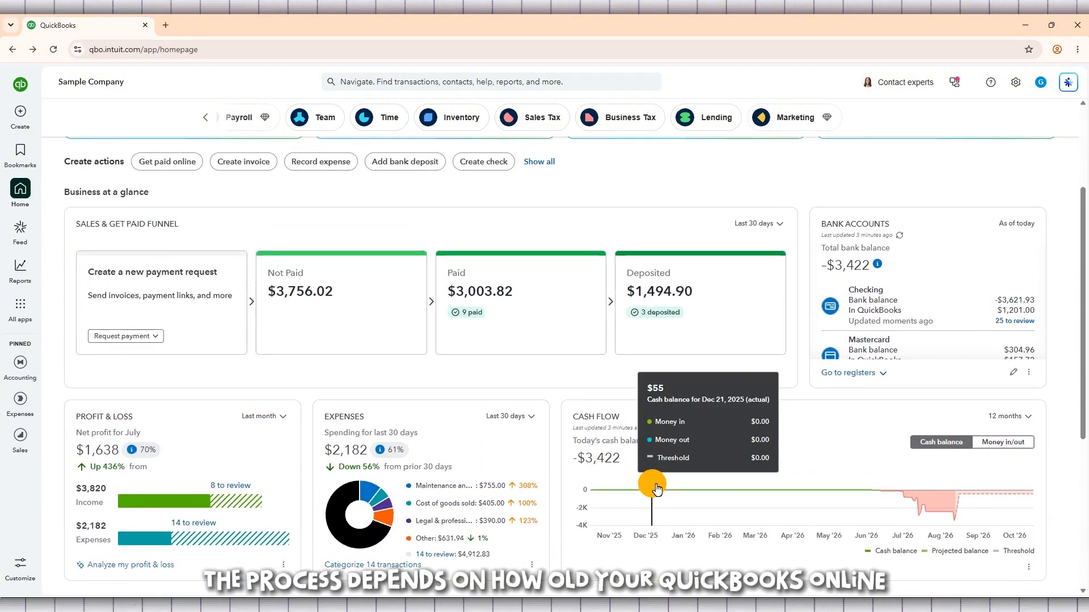
scroll(737, 471, "up", 2)
scroll(1012, 453, "up", 1)
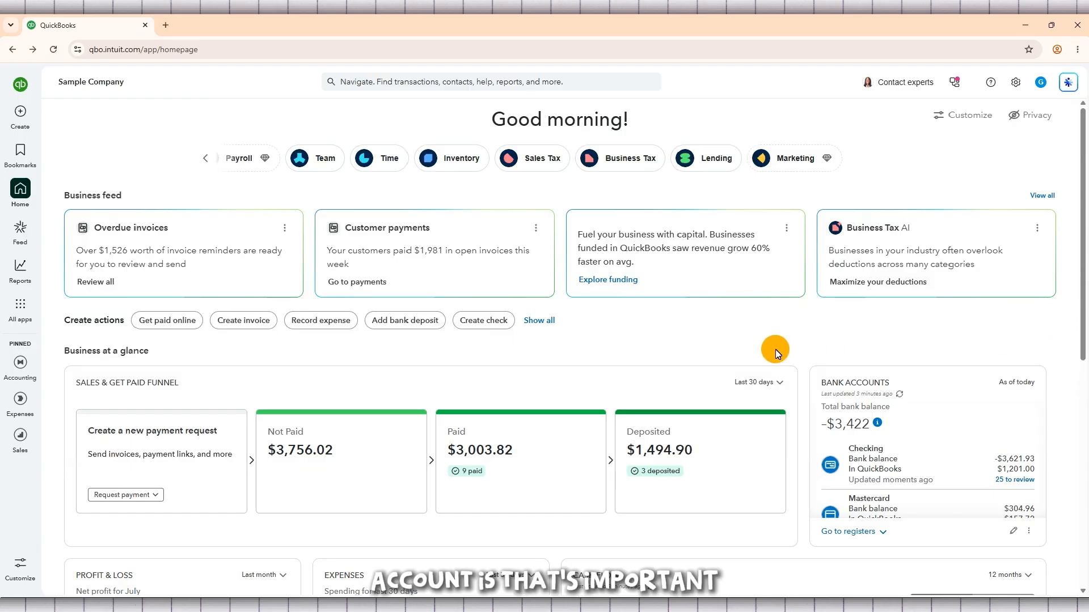
left_click(206, 158)
left_click(210, 159)
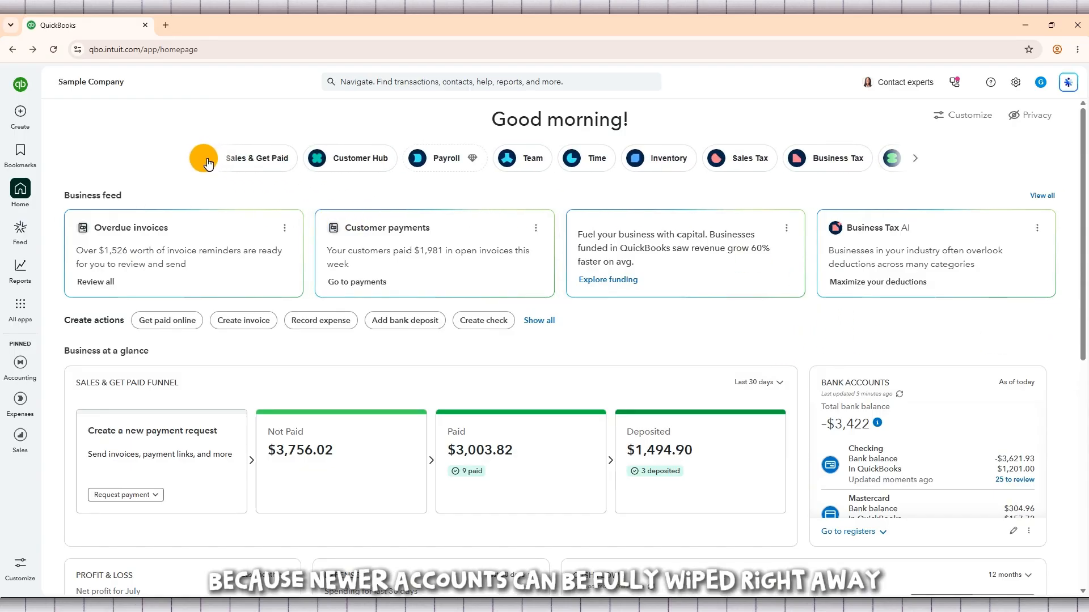
left_click(203, 161)
left_click(204, 164)
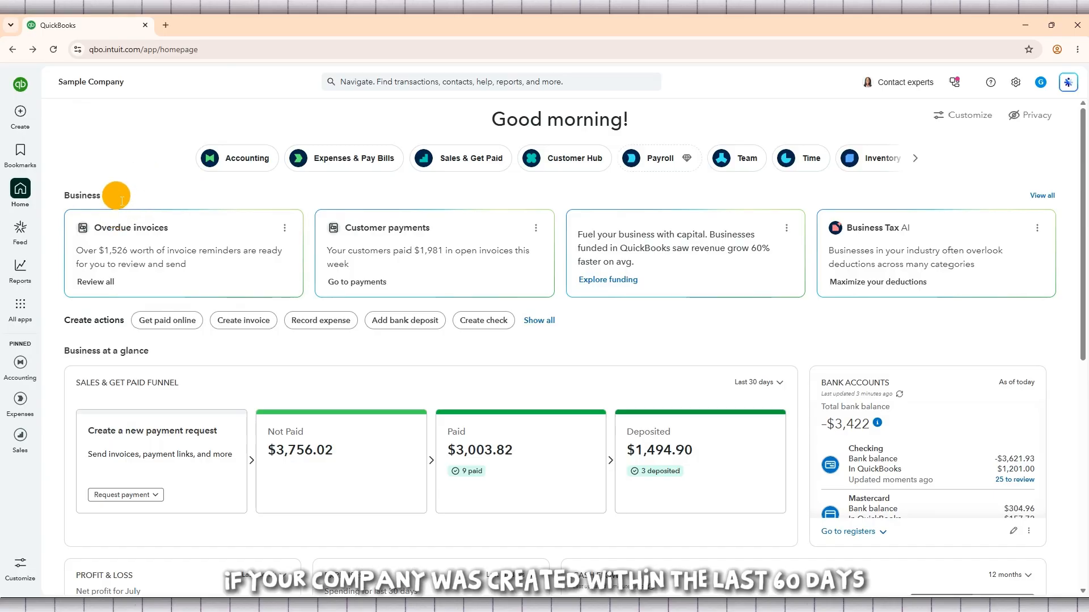
left_click(159, 49)
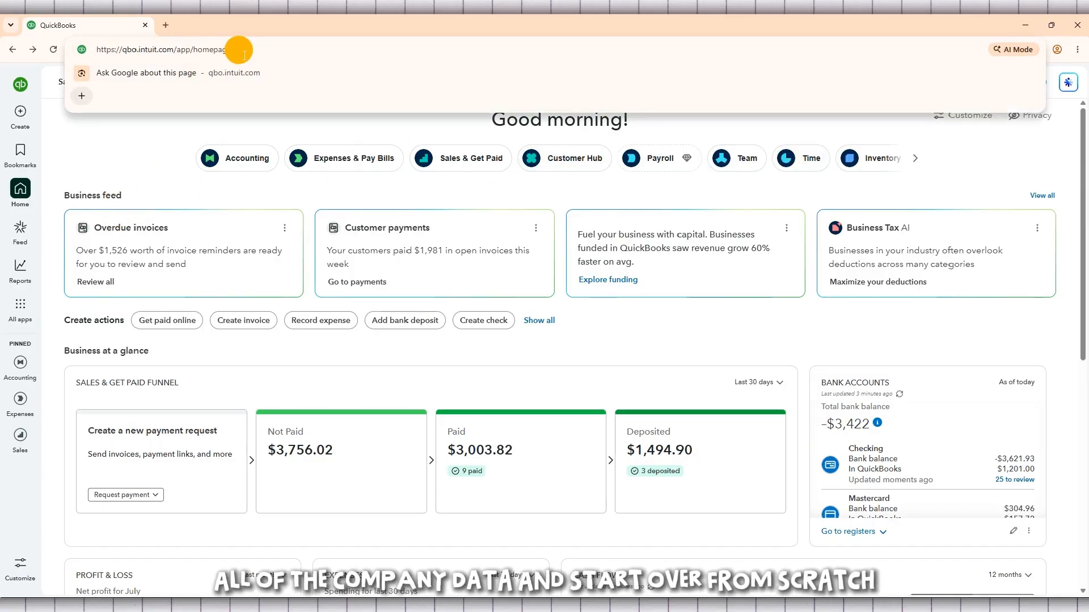
left_click(152, 50)
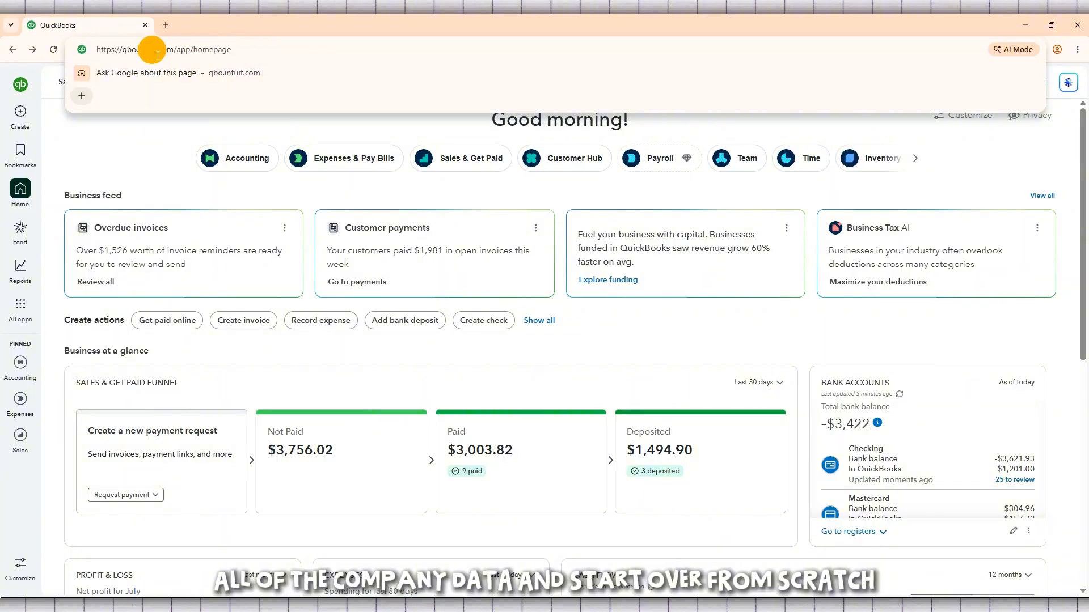
left_click(113, 148)
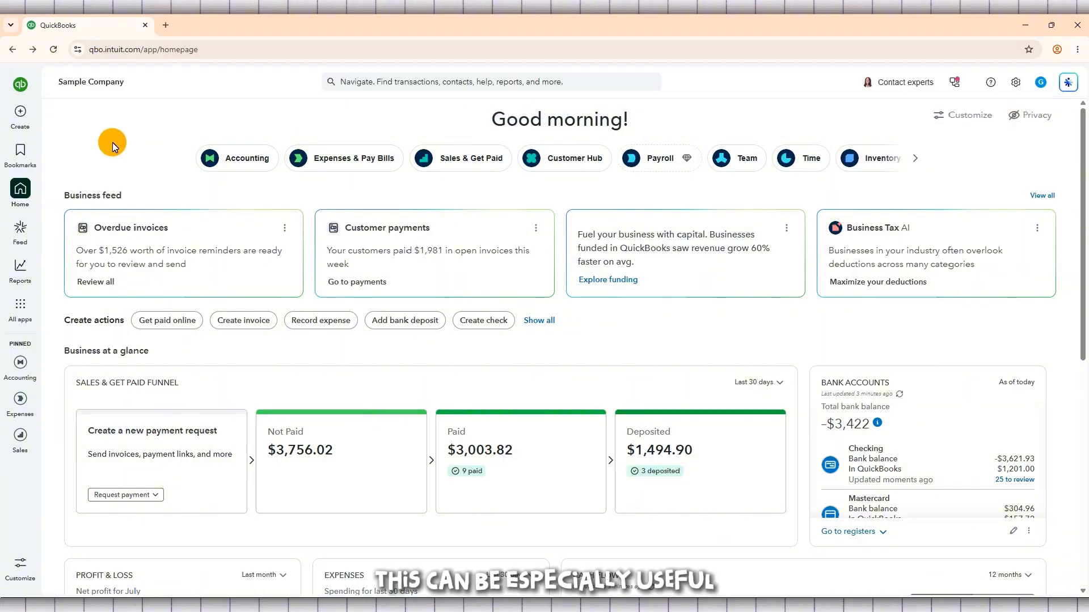
scroll(112, 141, "down", 8)
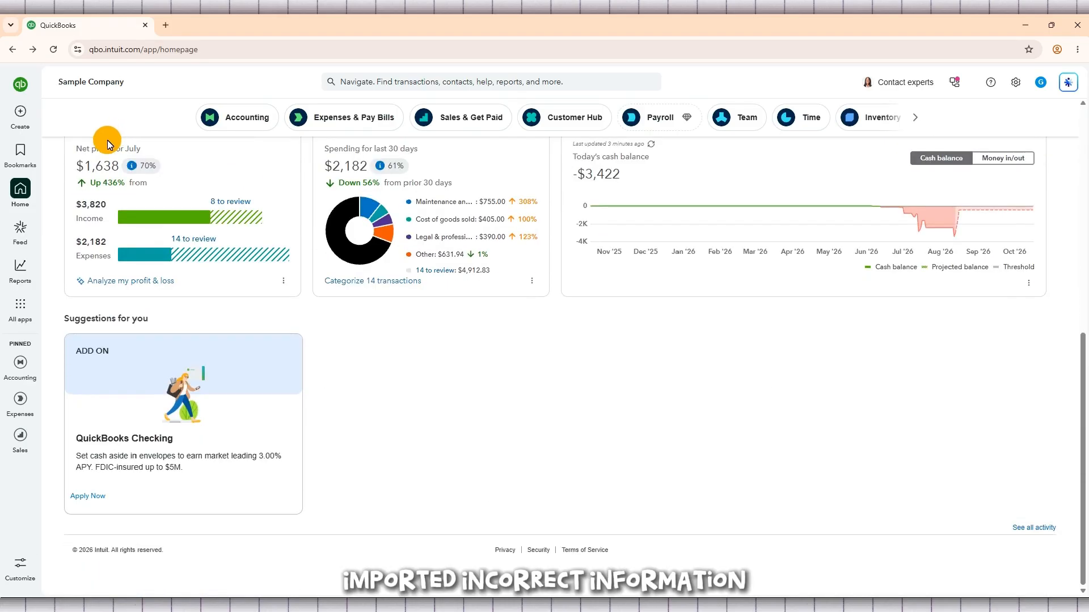
mouse_move(685, 226)
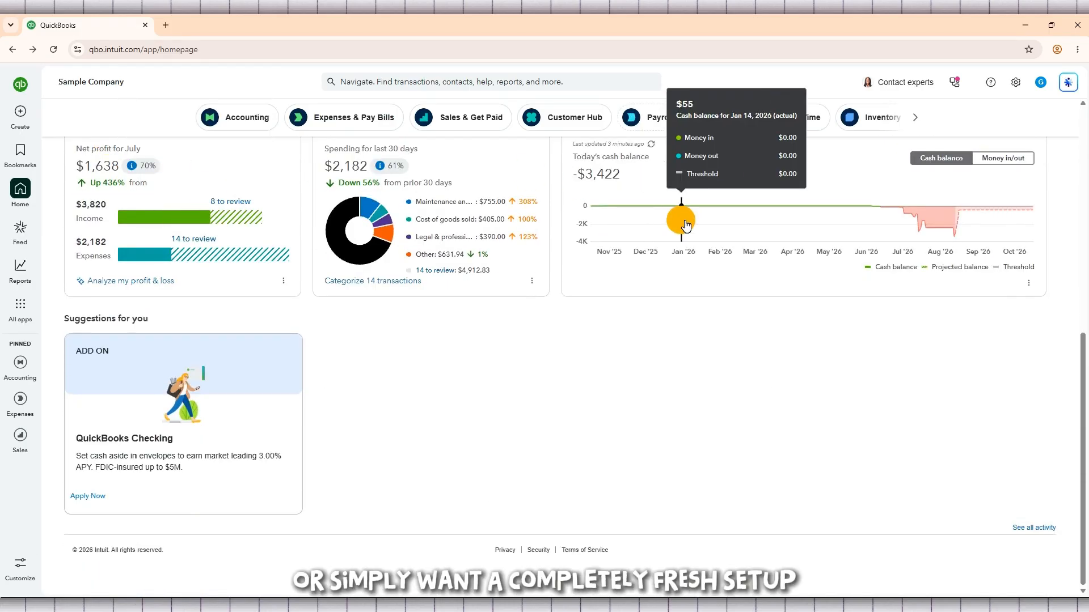
scroll(592, 467, "up", 4)
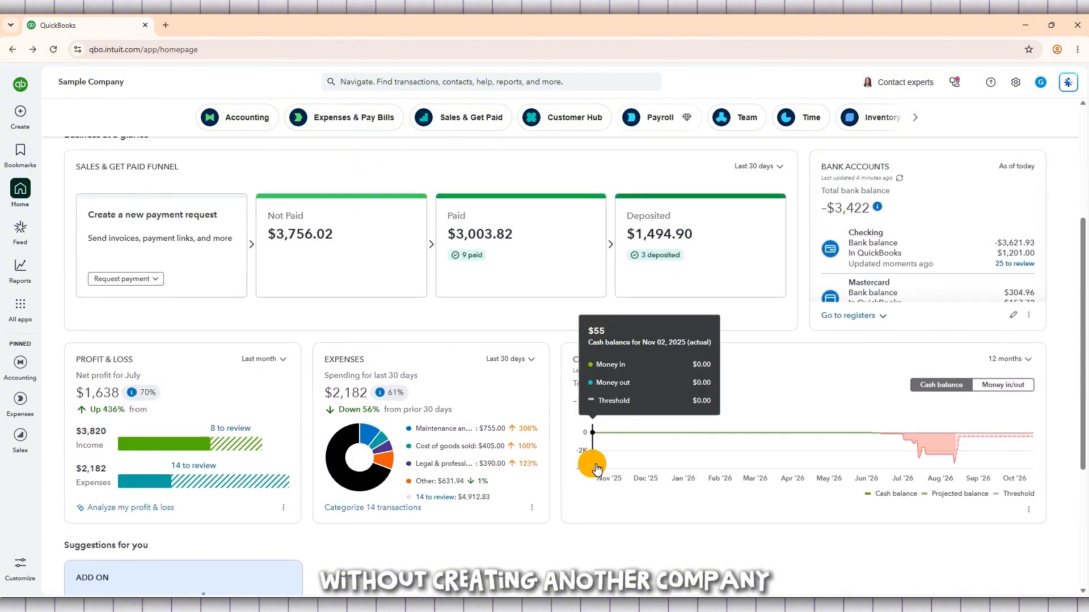
scroll(594, 465, "up", 4)
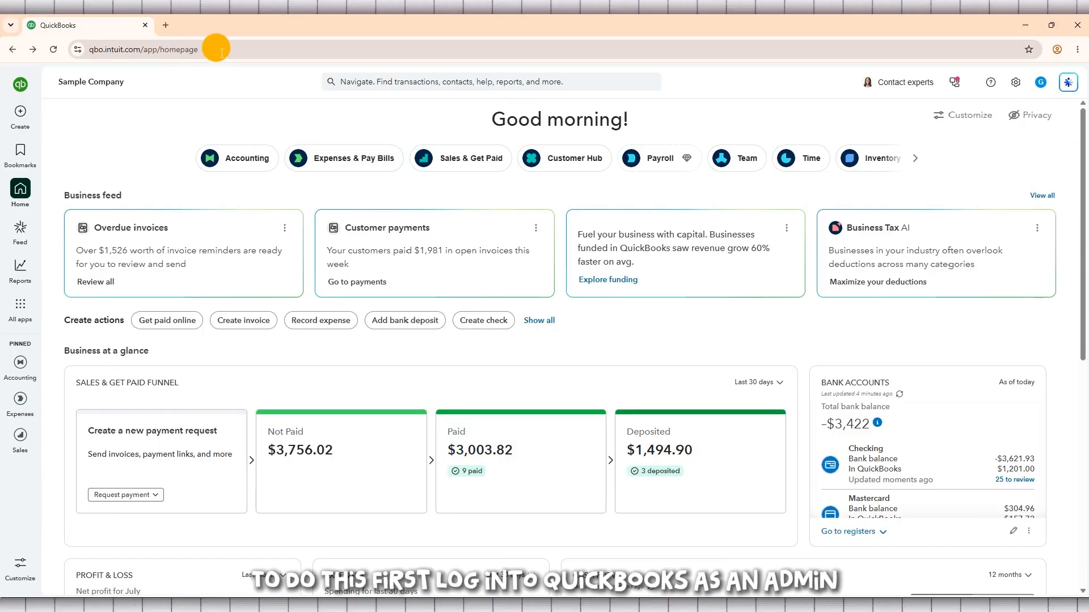
Load the company purge page by replacing "homepage" at the end of the web address with "purgecompany".
left_click(243, 50)
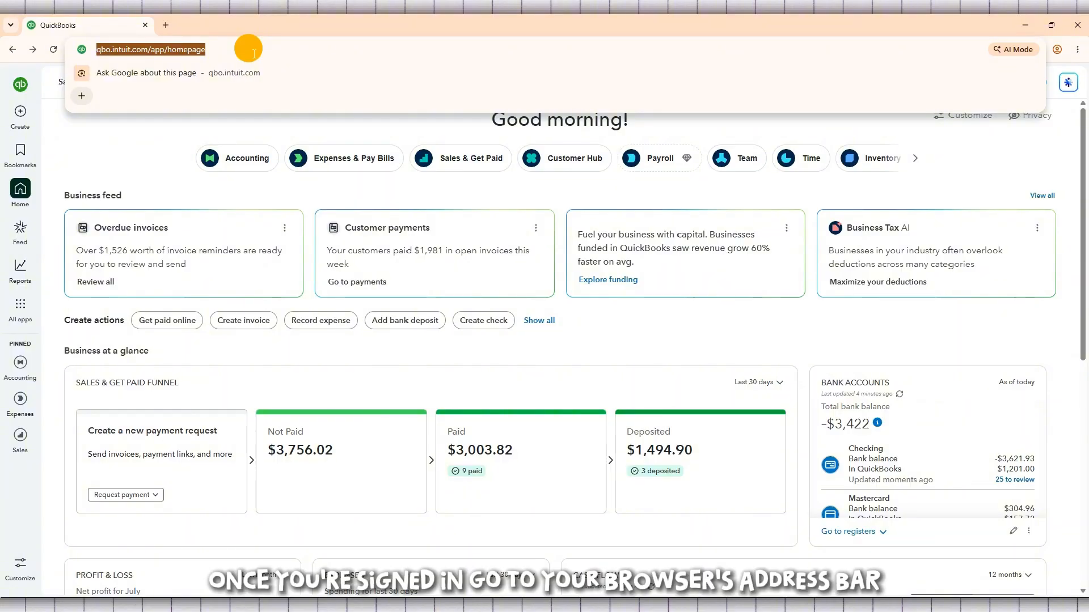
left_click(244, 49)
left_click_drag(232, 50, 155, 50)
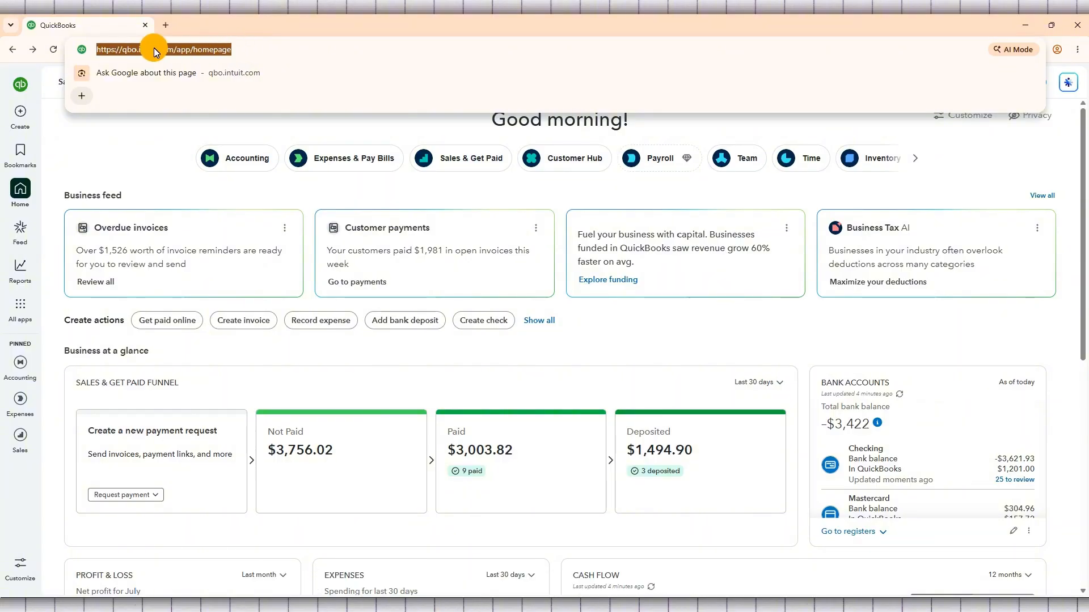
left_click(240, 53)
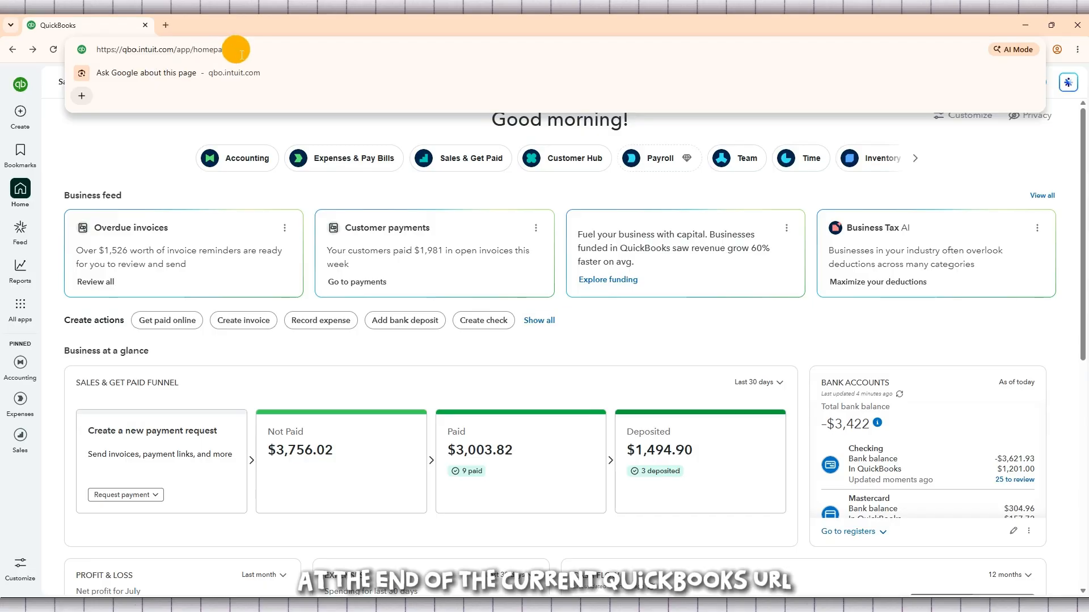
double_click(215, 50)
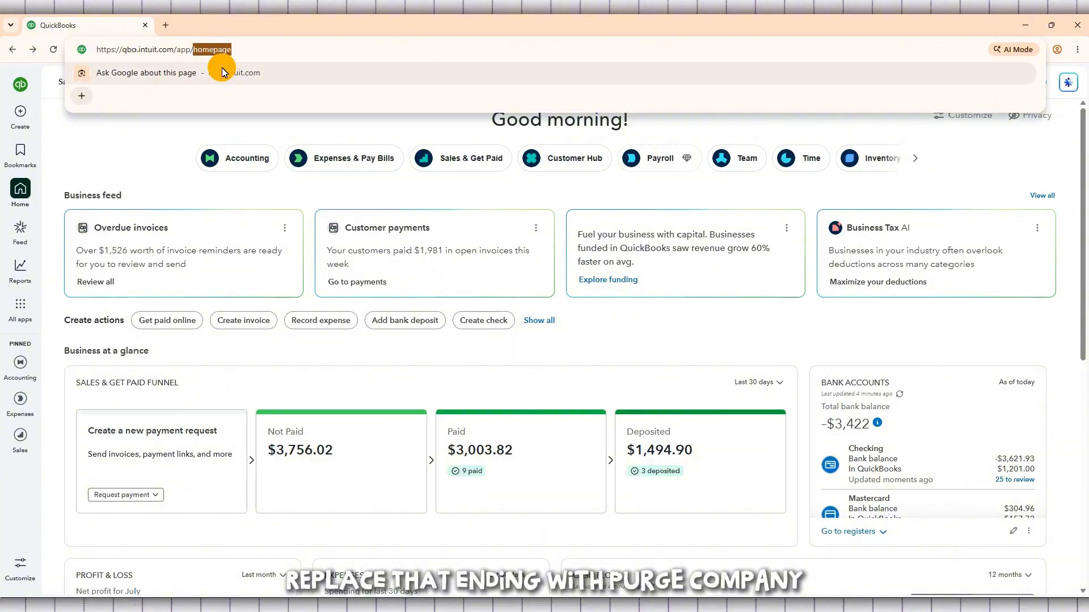
type("purge")
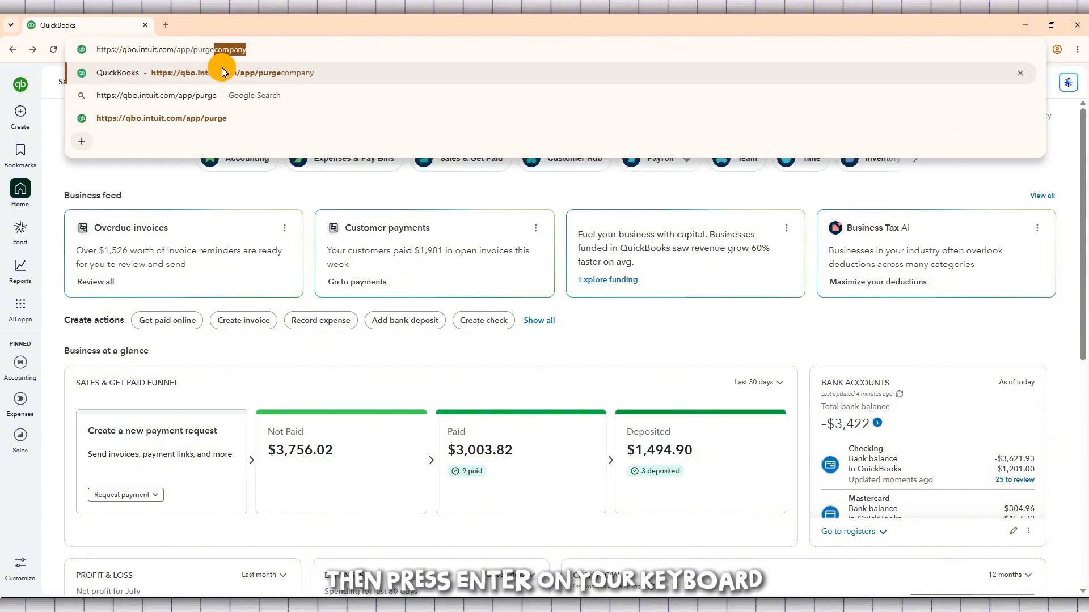
type("compan")
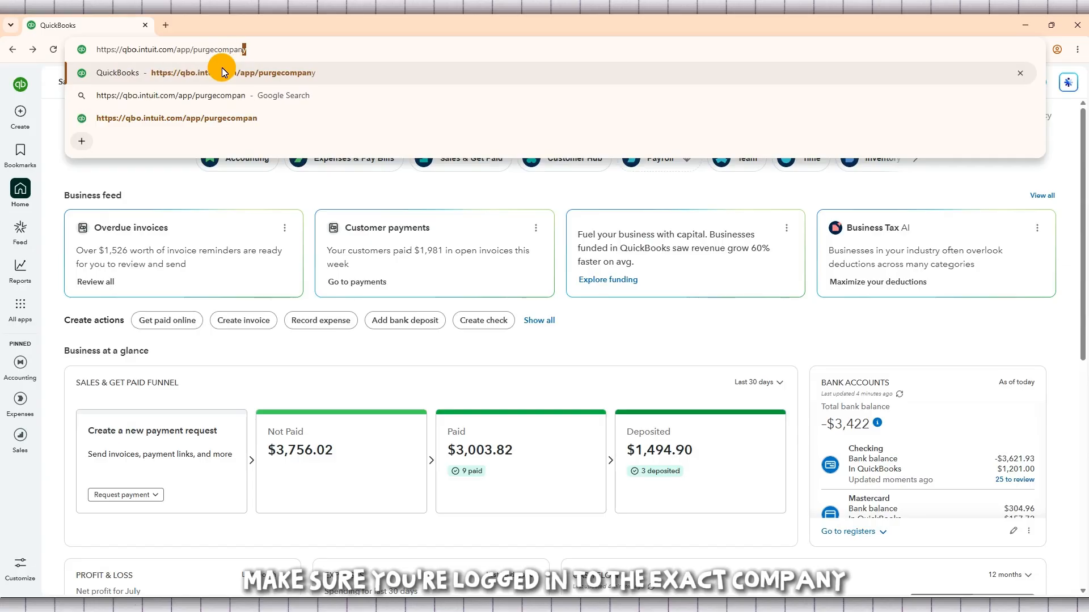
type("y")
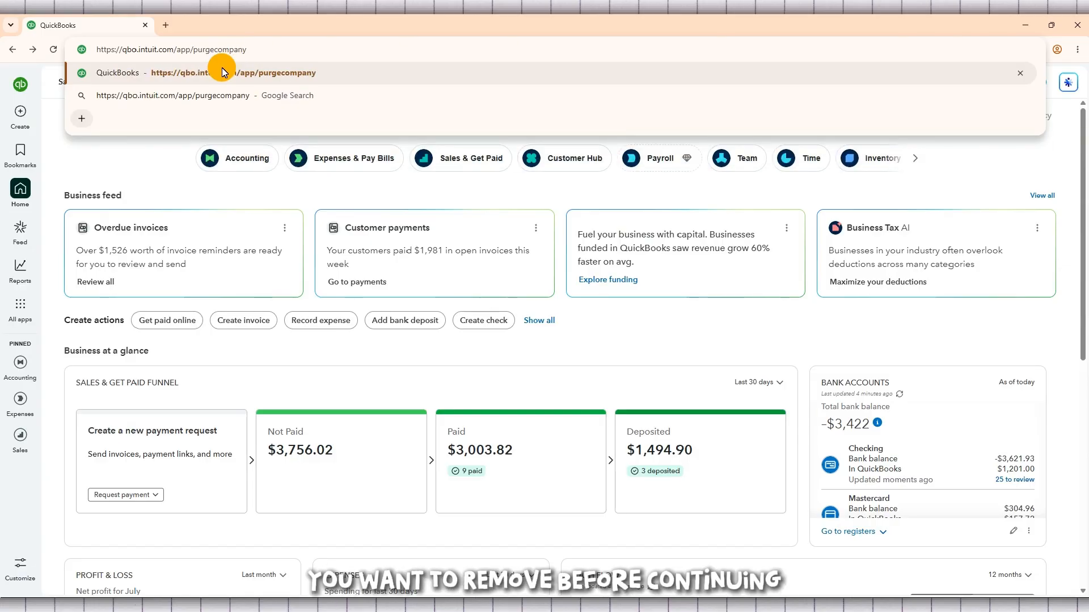
left_click(195, 49)
left_click_drag(195, 50, 289, 52)
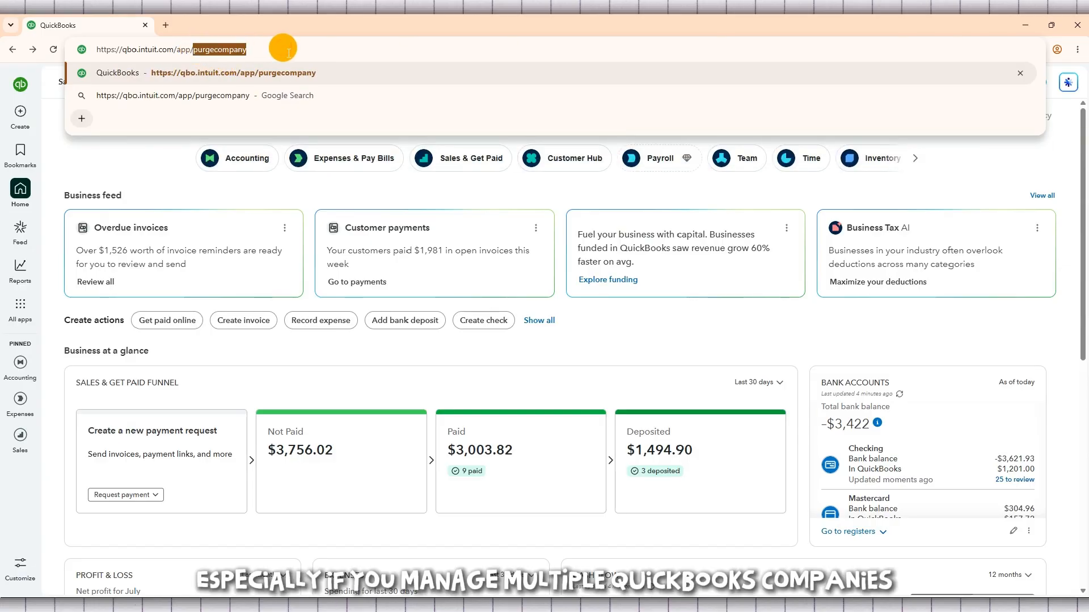
left_click(289, 52)
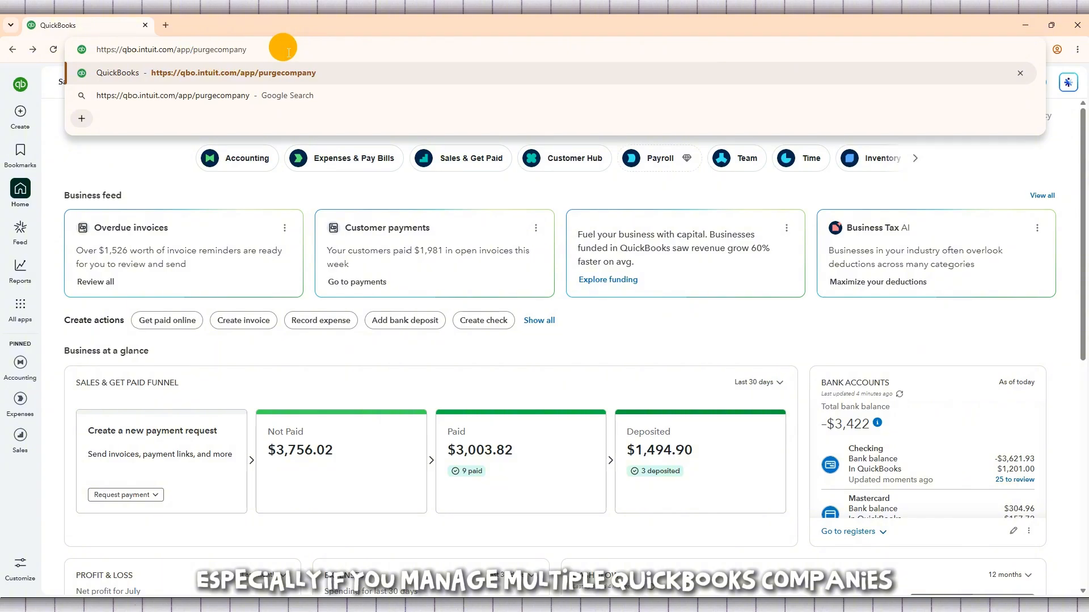
key("Return")
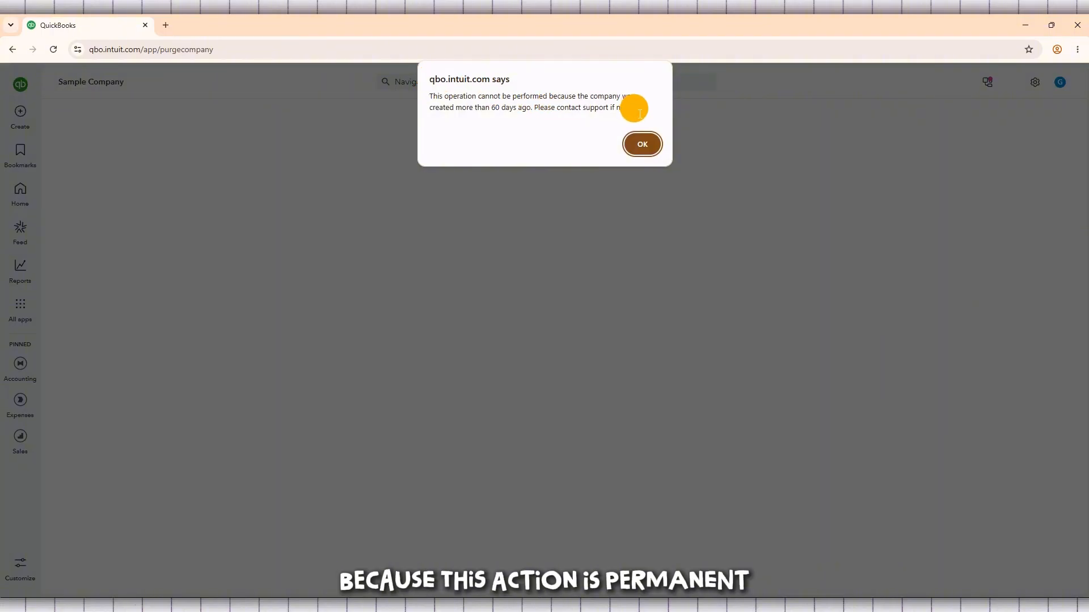
Read the alert text on the purge page and dismiss the alert.
left_click_drag(643, 107, 427, 83)
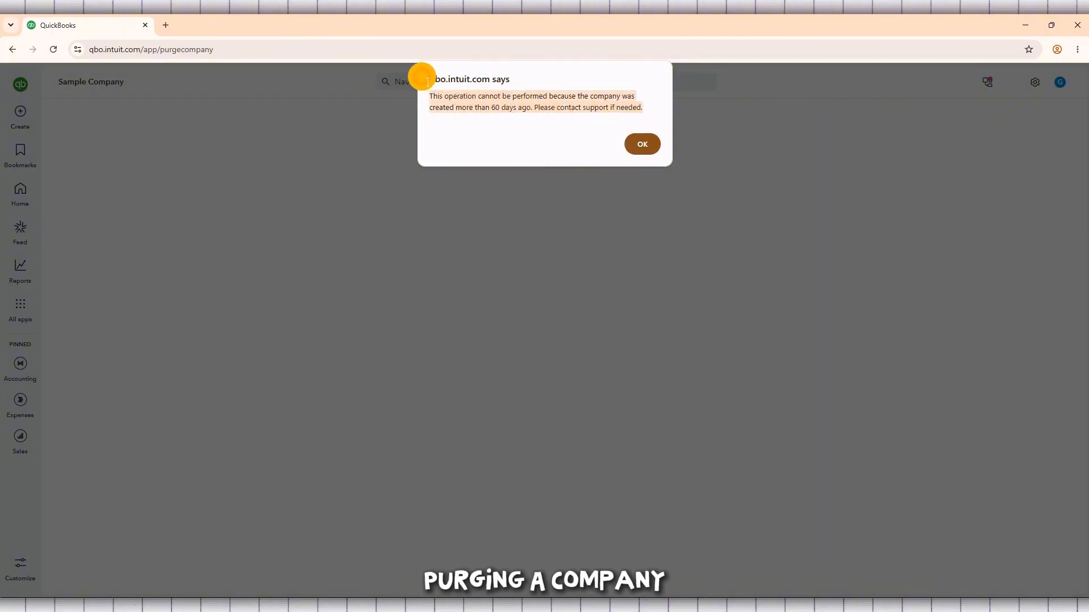
left_click(646, 115)
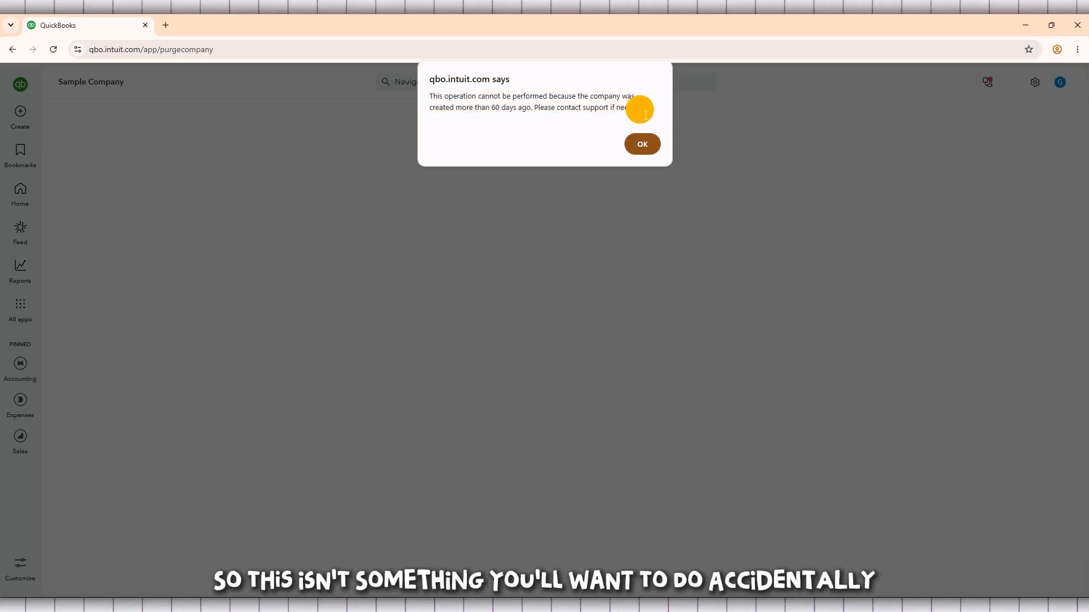
left_click_drag(645, 115, 426, 79)
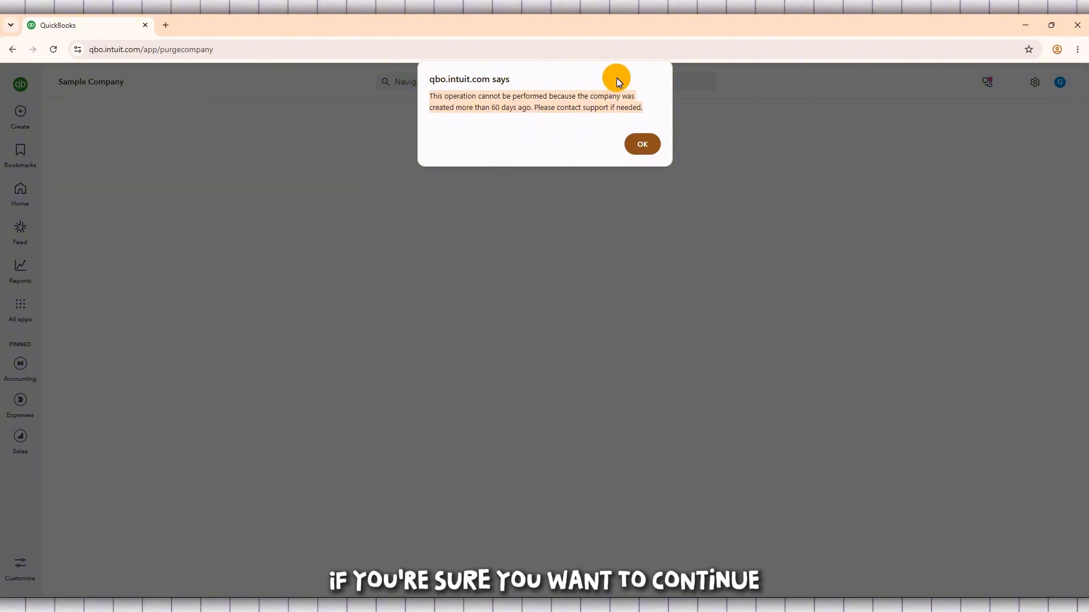
left_click(635, 145)
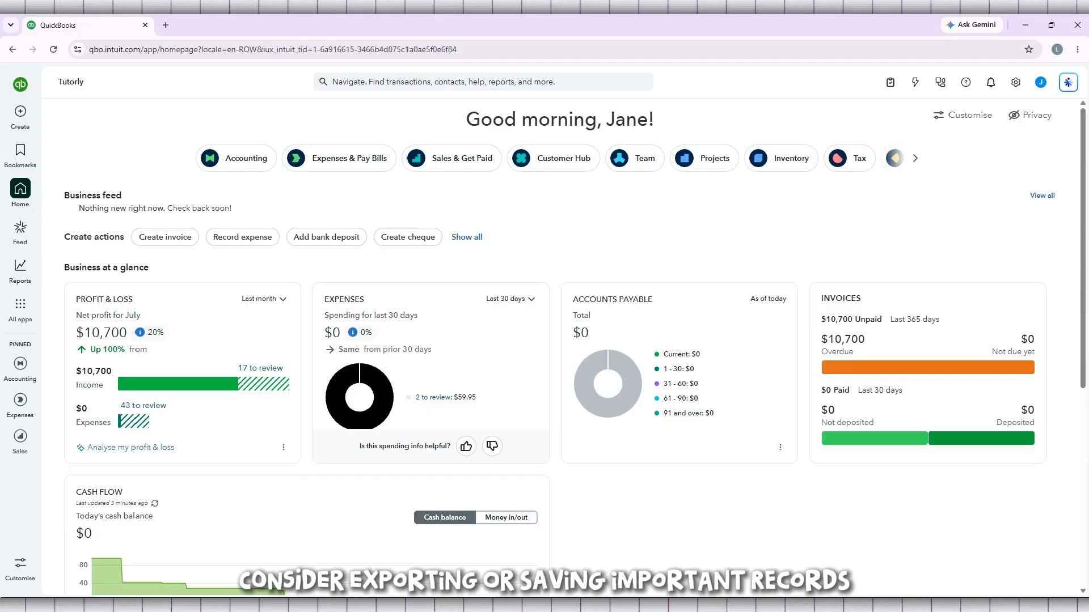
scroll(757, 221, "down", 5)
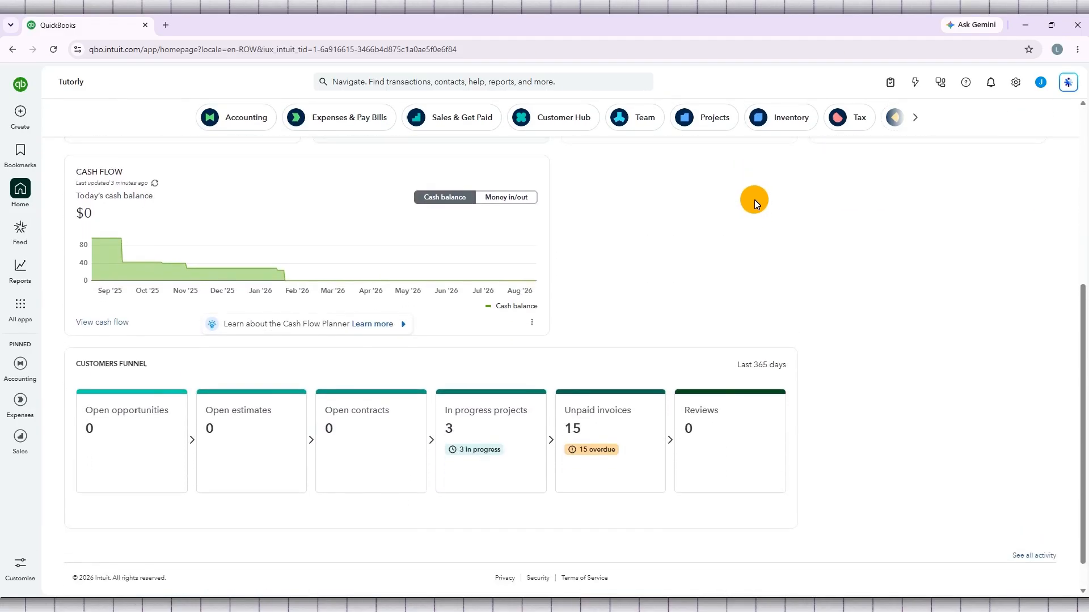
scroll(754, 199, "up", 3)
scroll(754, 199, "up", 3)
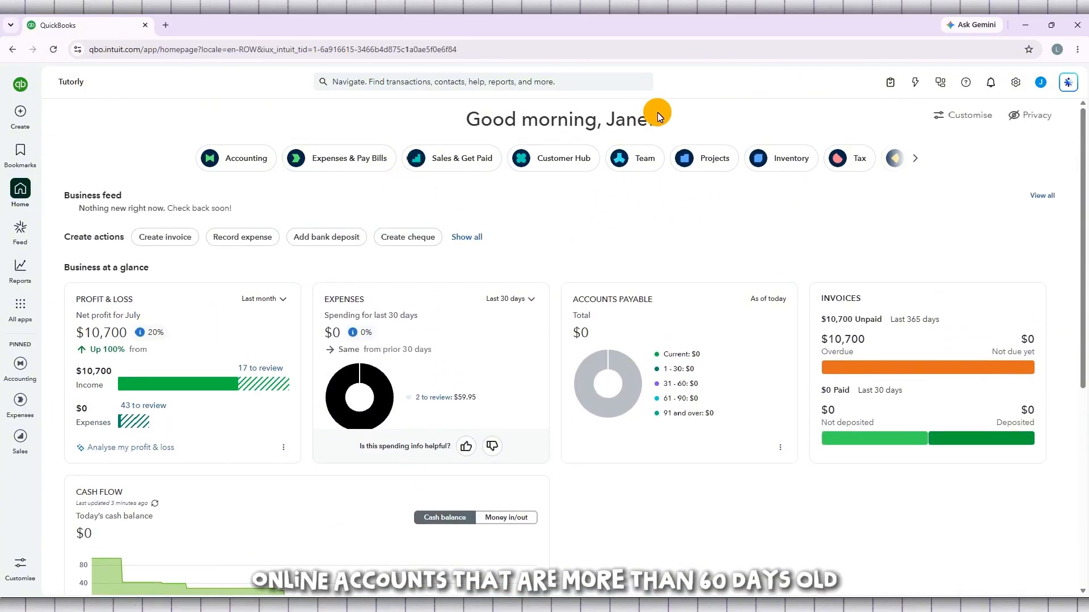
left_click_drag(658, 113, 442, 115)
left_click(442, 115)
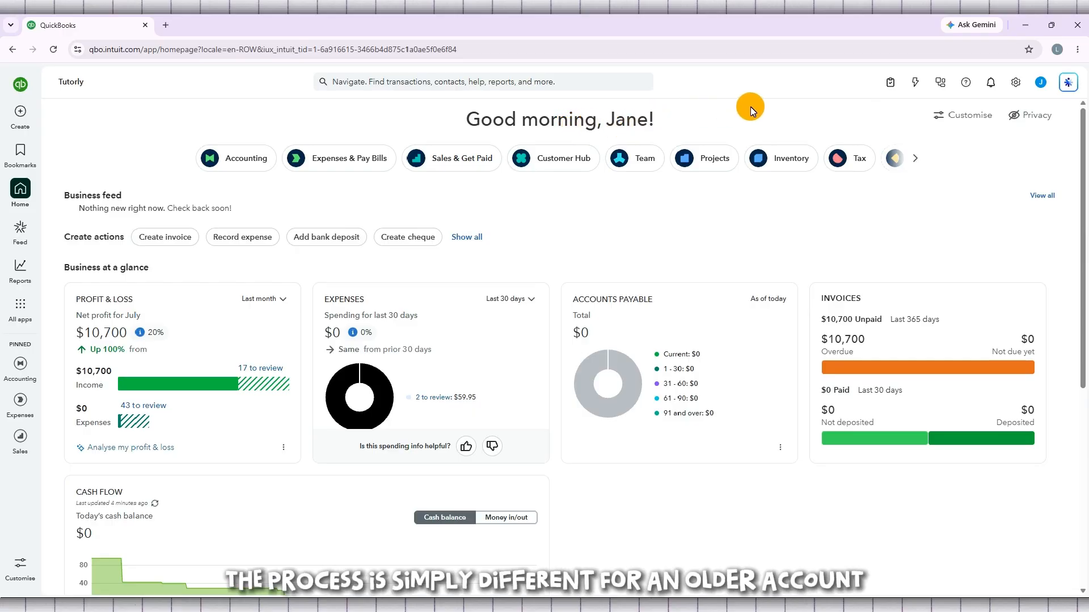
scroll(750, 107, "down", 1)
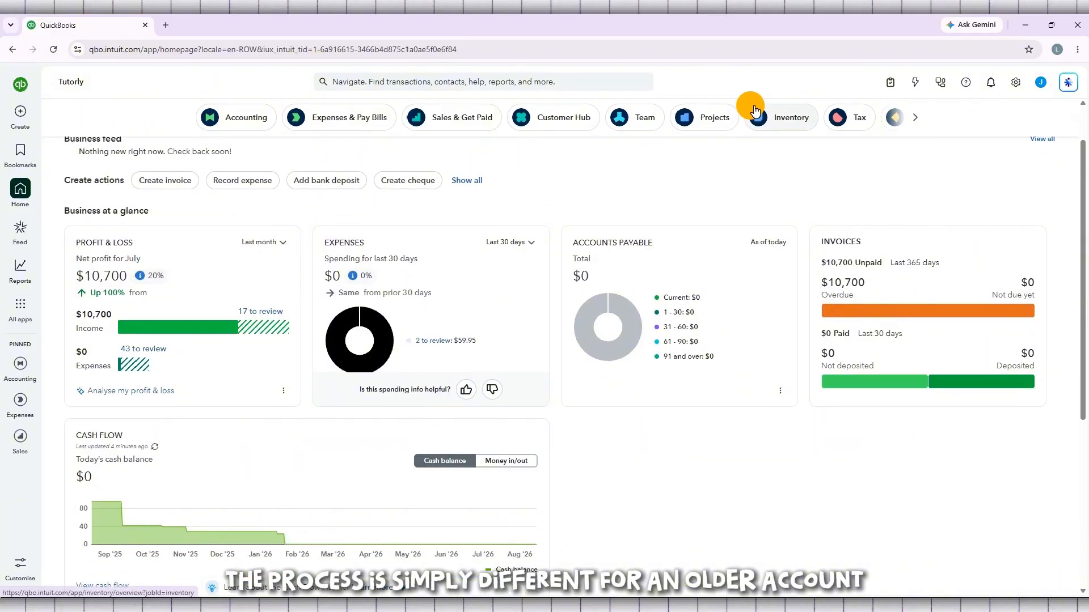
scroll(751, 109, "up", 1)
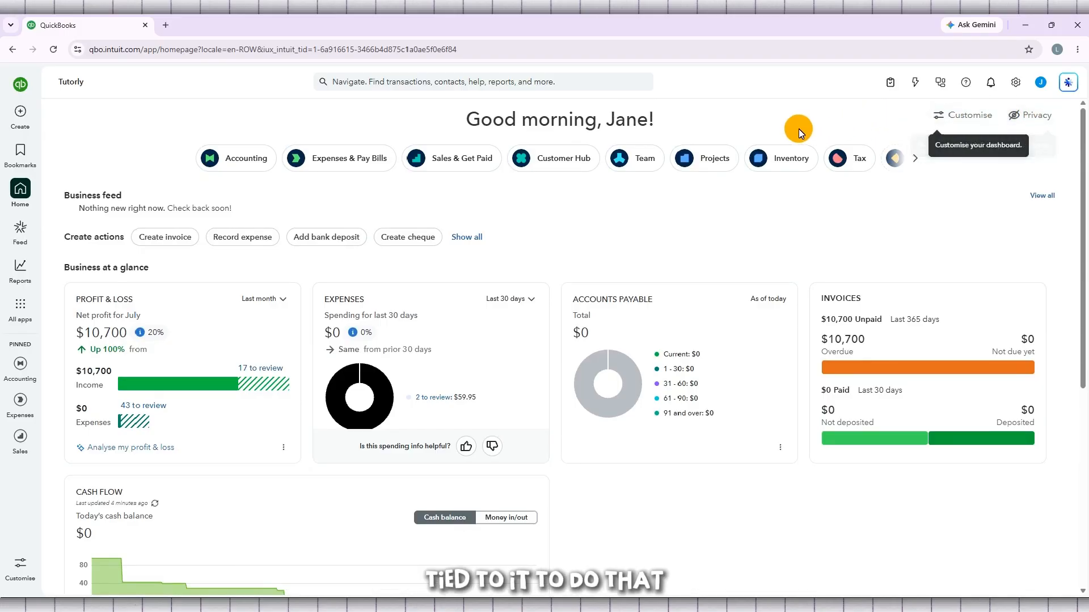
Go to Subscriptions and billing for the Tutorly company and start the cancellation of its QuickBooks Advanced trial.
left_click(1017, 83)
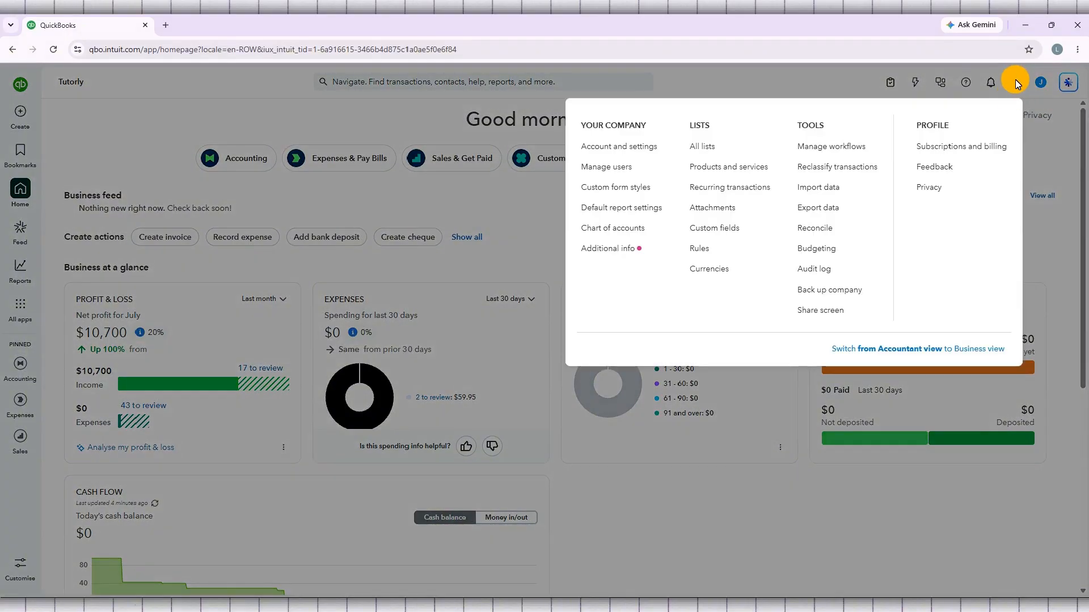
left_click(979, 154)
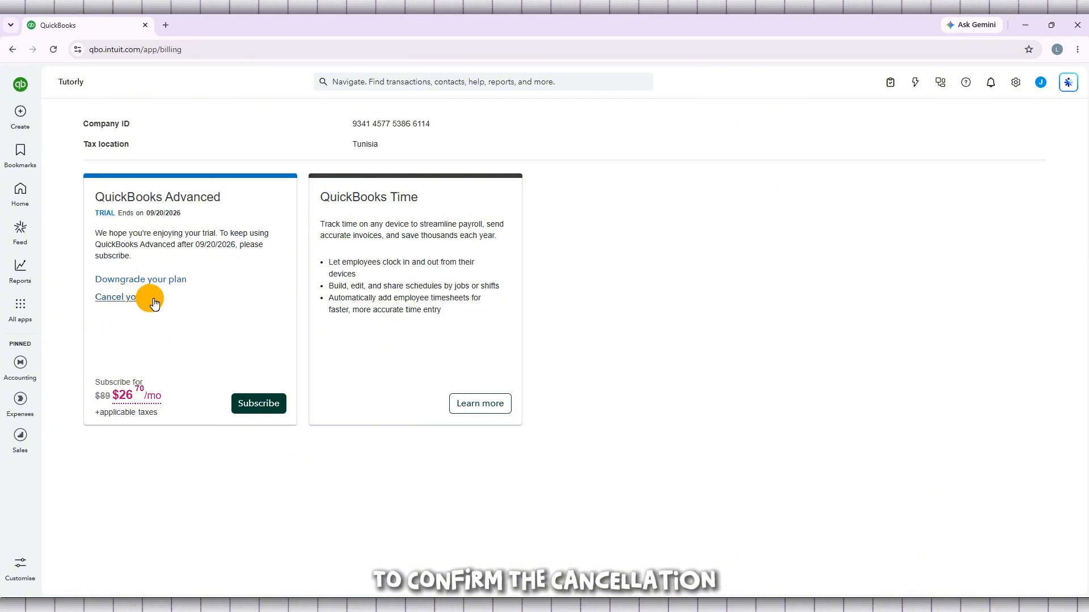
left_click(143, 298)
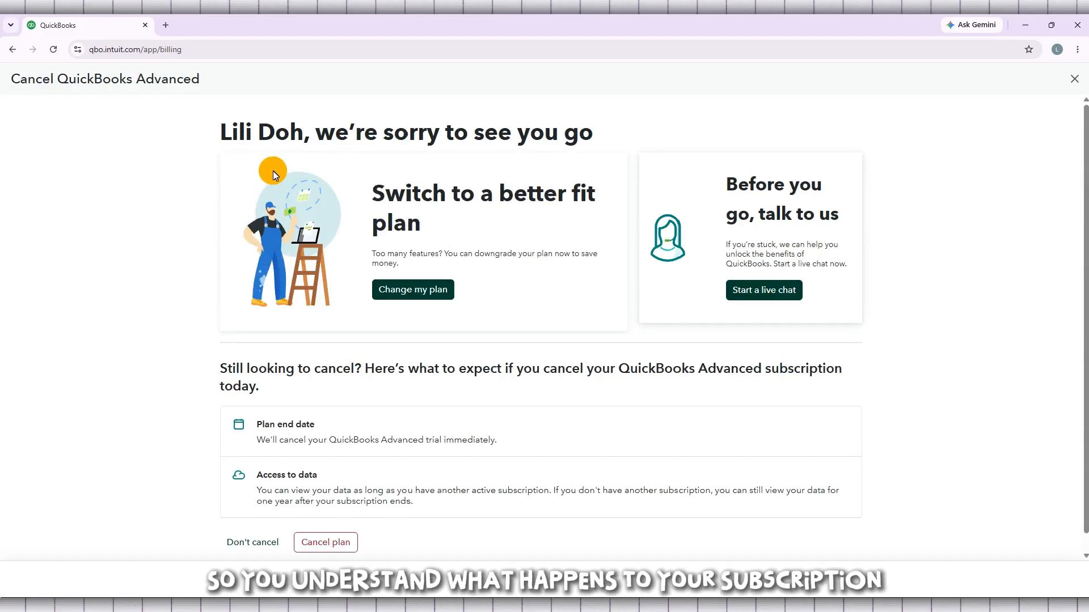
Review the plan end date and data access terms for cancelling QuickBooks Advanced, and back out without cancelling the trial.
scroll(409, 178, "down", 1)
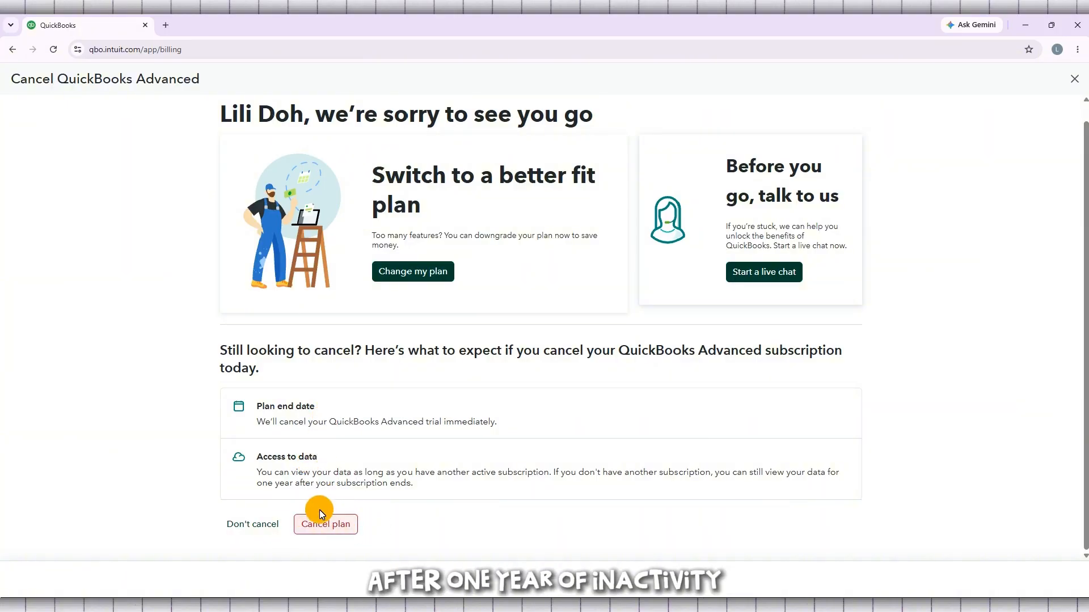
left_click(241, 524)
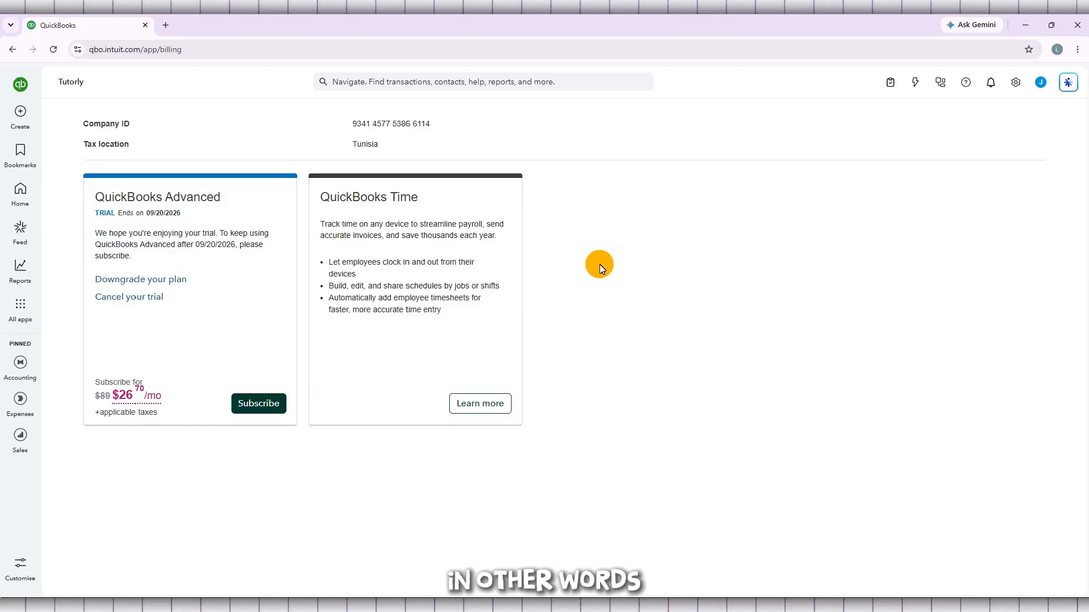
Go to the Tutorly home dashboard and look through its widgets from Business at a glance down to the Customers Funnel.
left_click(20, 195)
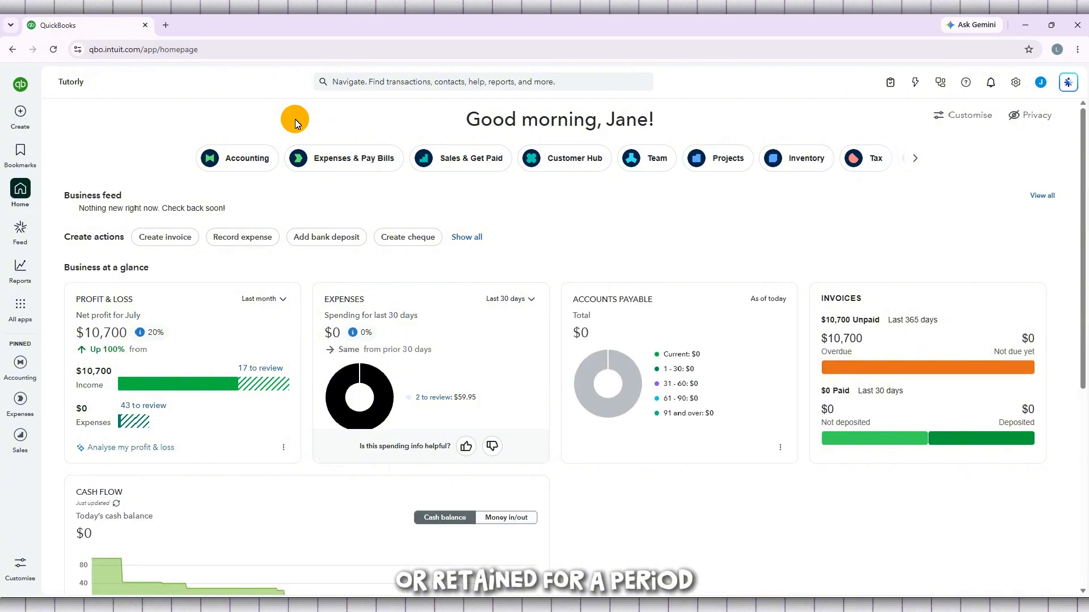
scroll(1073, 277, "down", 5)
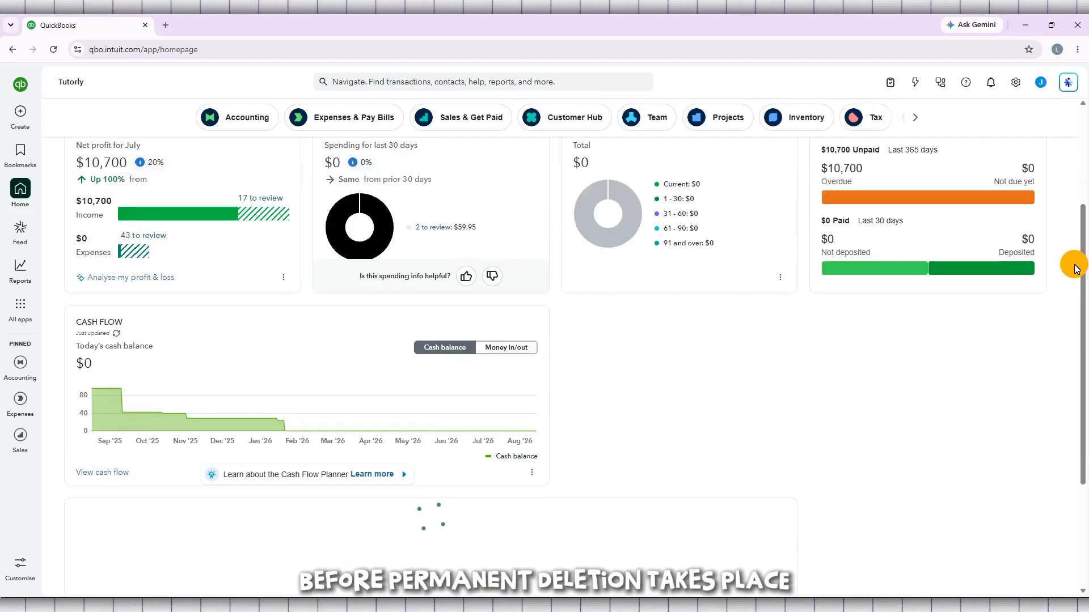
scroll(768, 460, "down", 1)
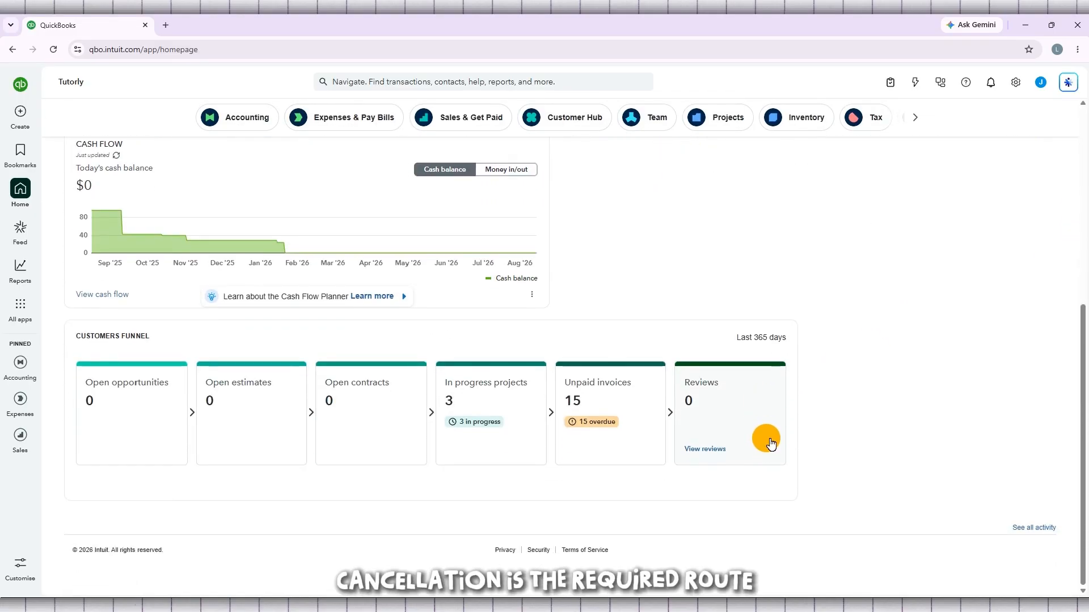
scroll(984, 472, "up", 5)
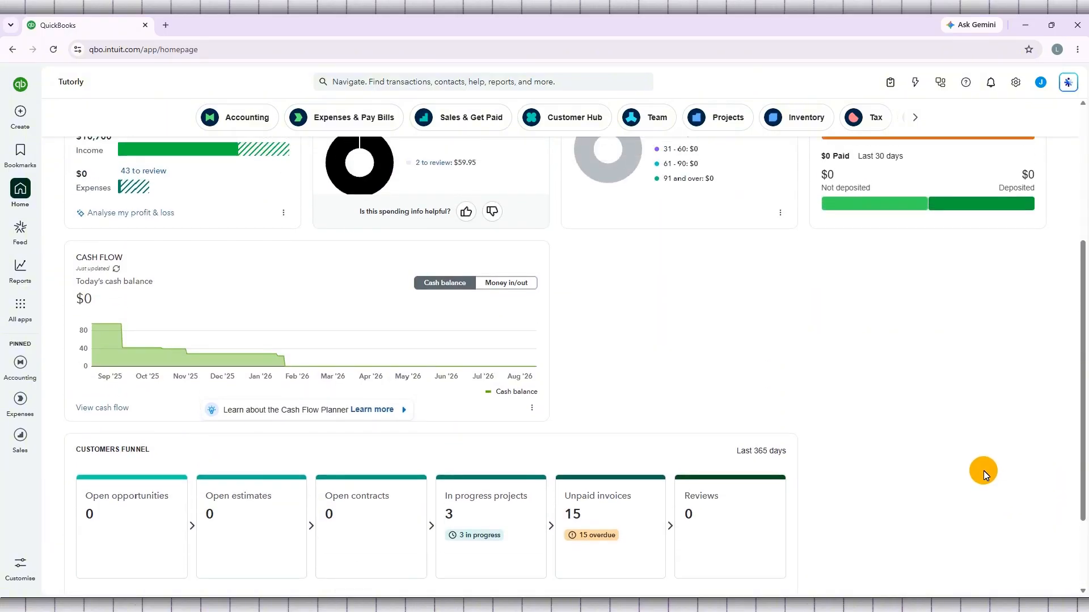
scroll(975, 481, "up", 1)
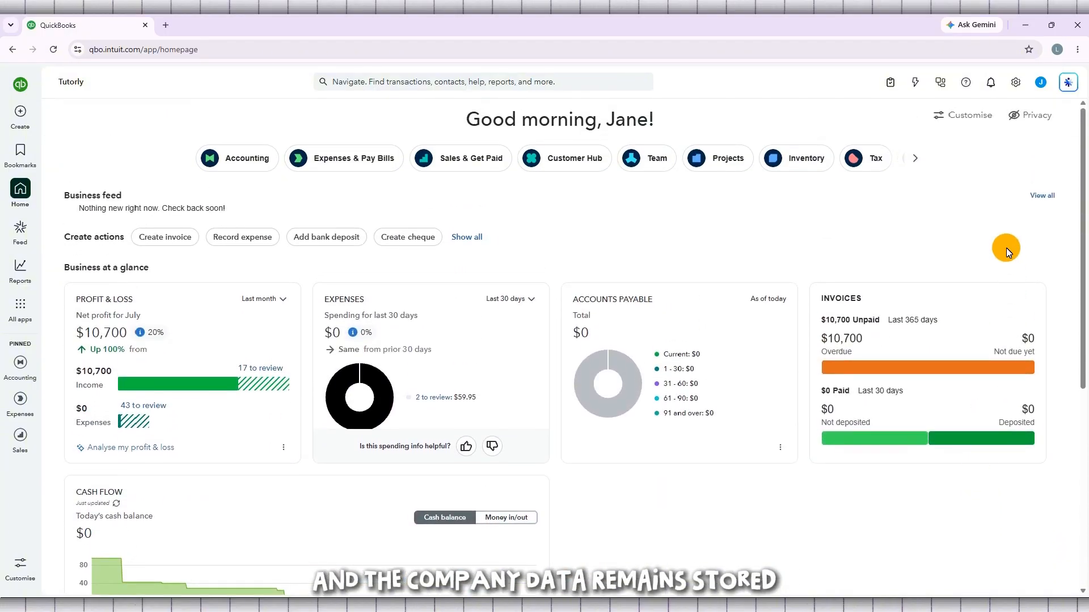
Open the Tax overview from the home page's app shortcuts and expand the Accounting app to view its pages.
left_click(915, 159)
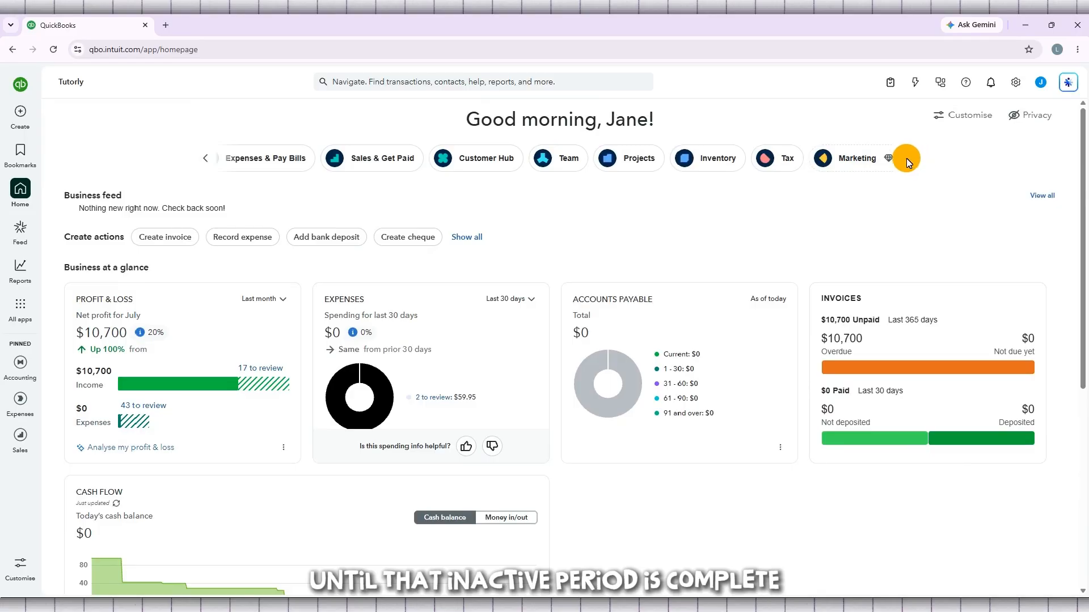
left_click(773, 153)
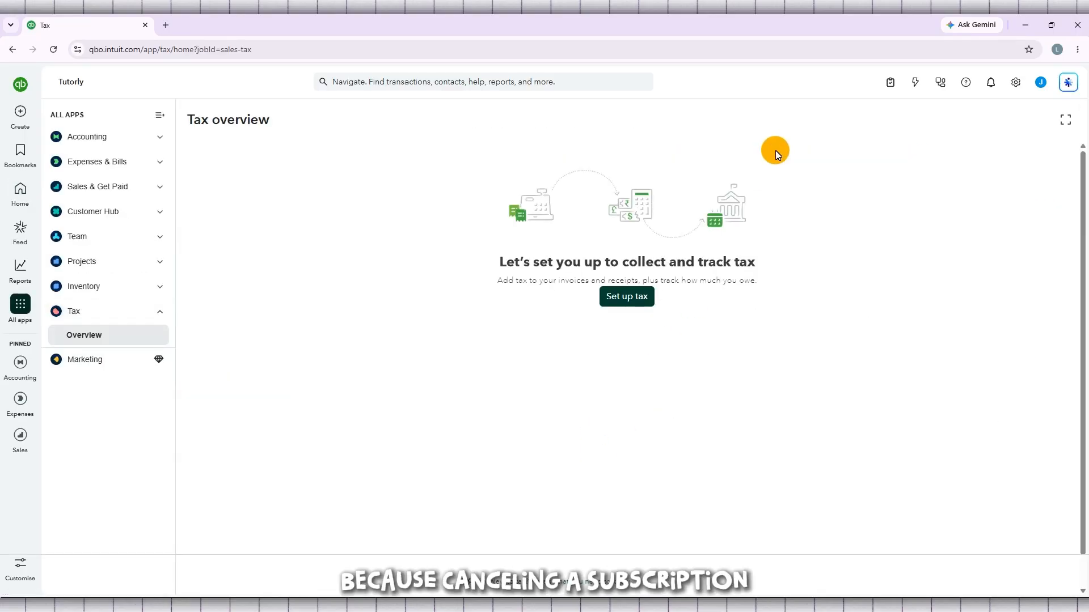
left_click(105, 138)
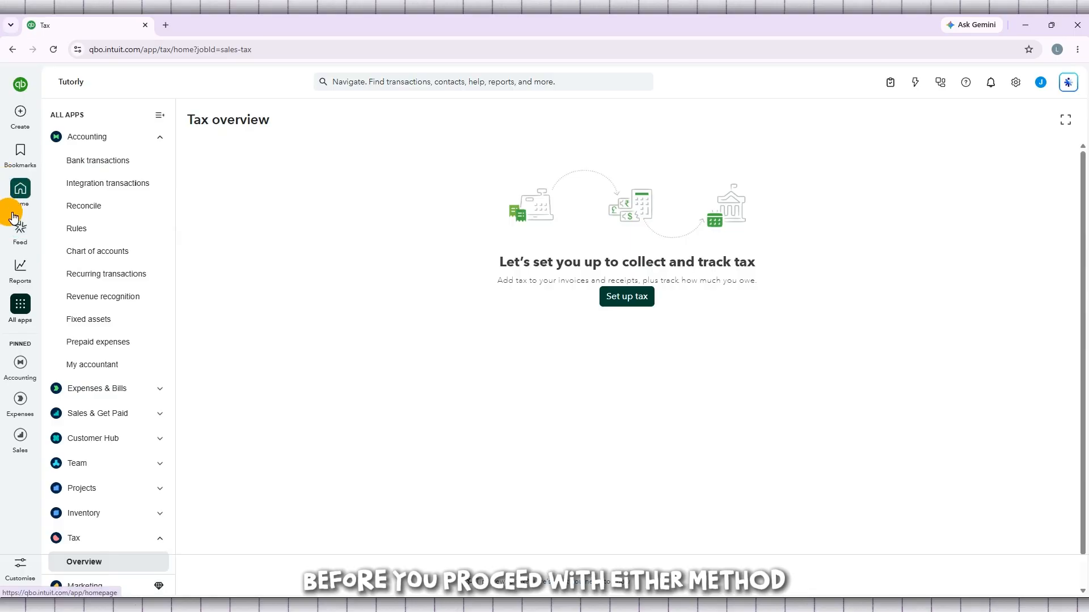
Return to the home page and check the company's financial records, including profit and loss, cash flow and unpaid invoices.
left_click(21, 189)
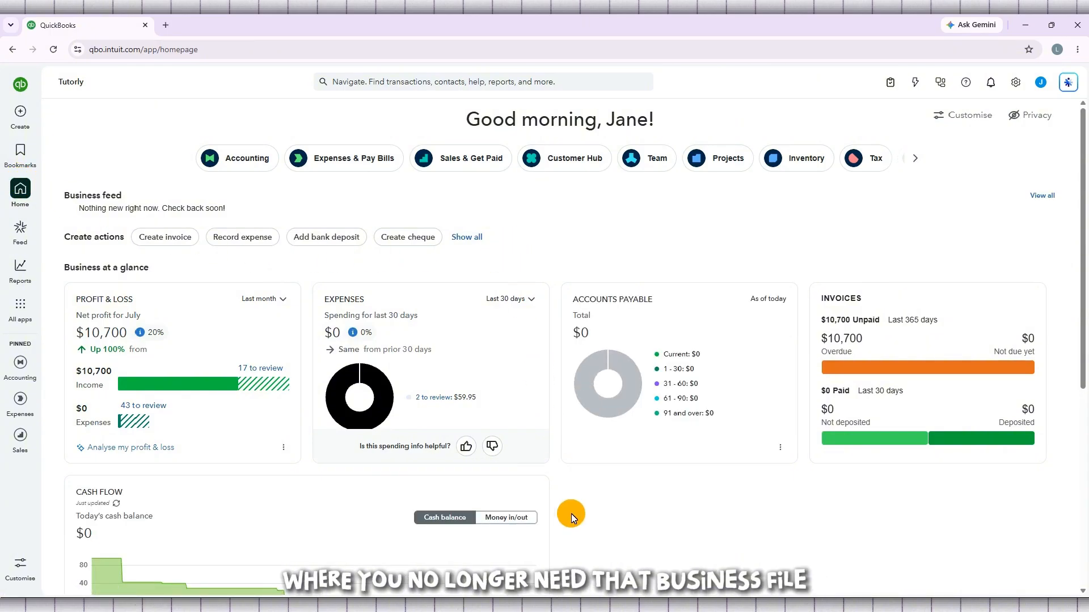
scroll(826, 487, "down", 3)
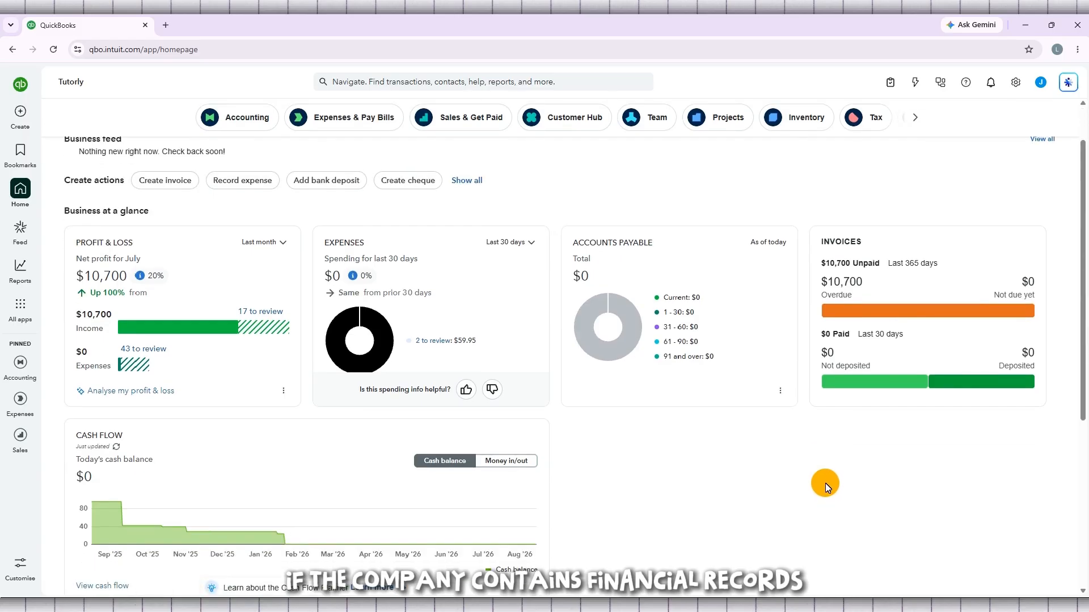
scroll(822, 478, "down", 2)
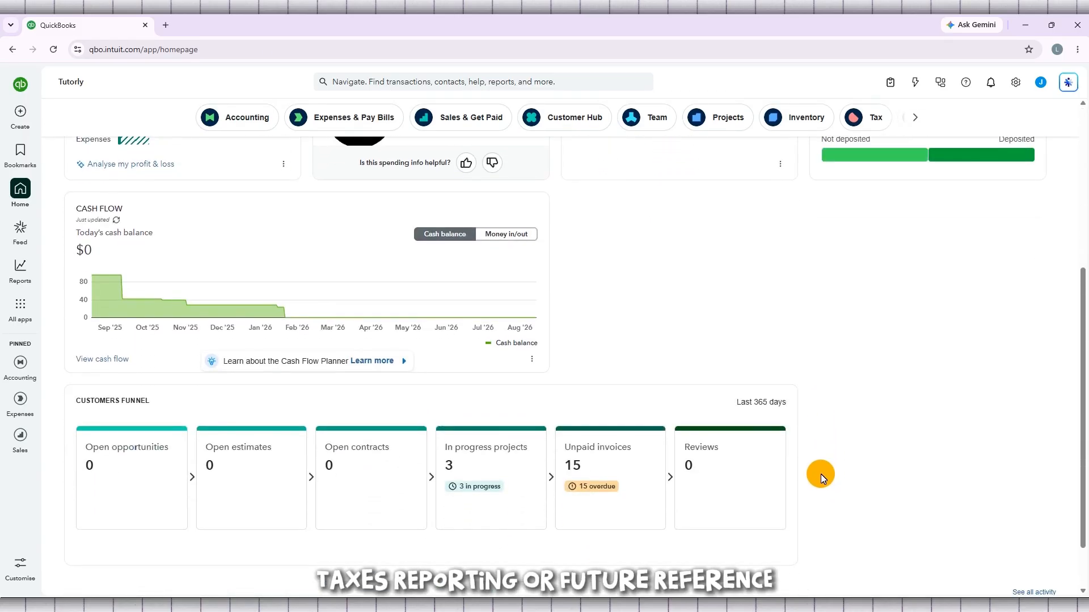
scroll(819, 471, "down", 1)
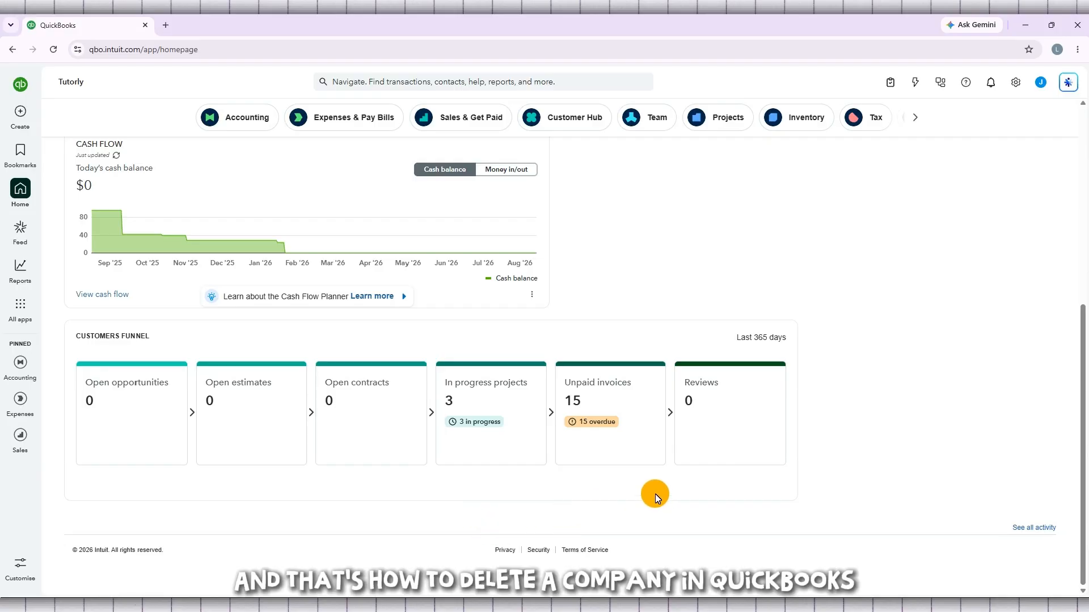
scroll(655, 494, "up", 6)
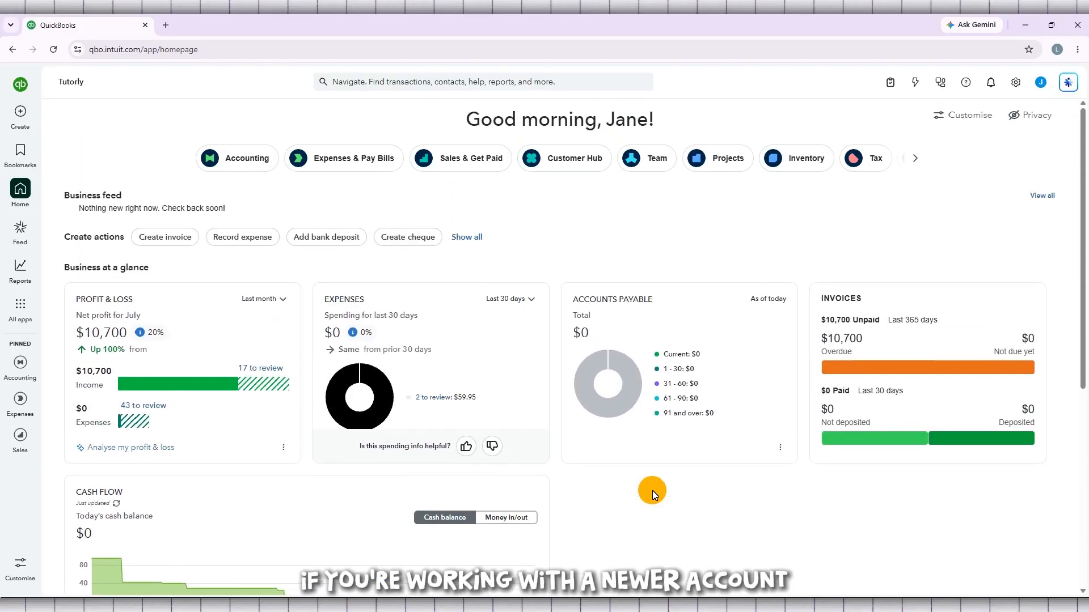